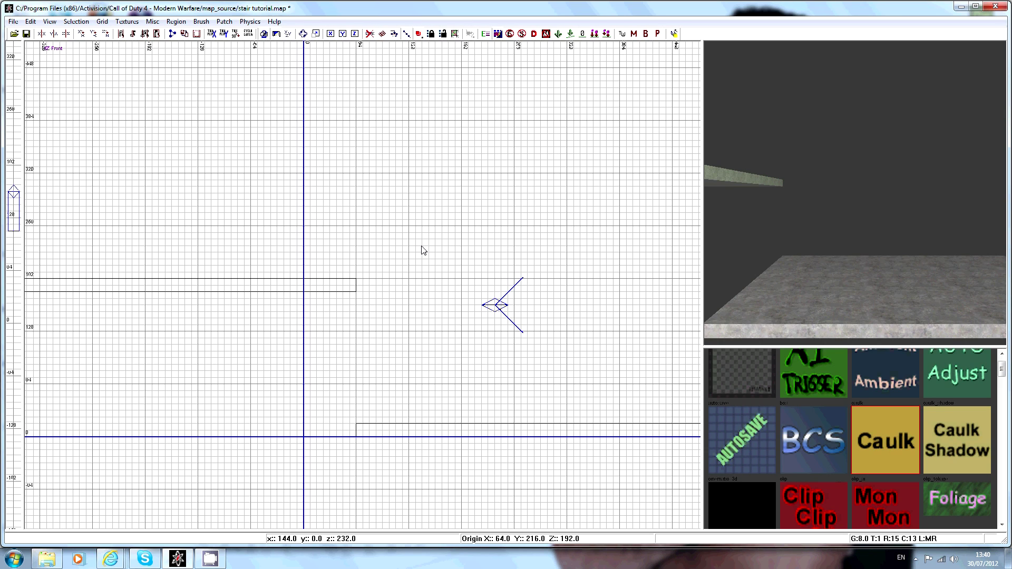
- Examine the upper and lower platforms in the 3D view
key(Left)
key(Up)
key(Right)
key(Left)
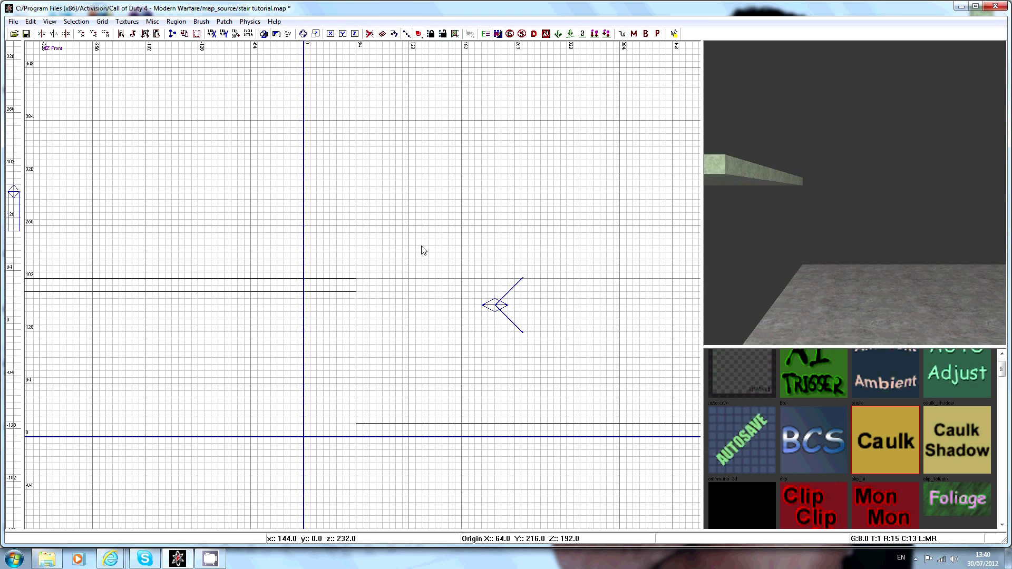
key(Down)
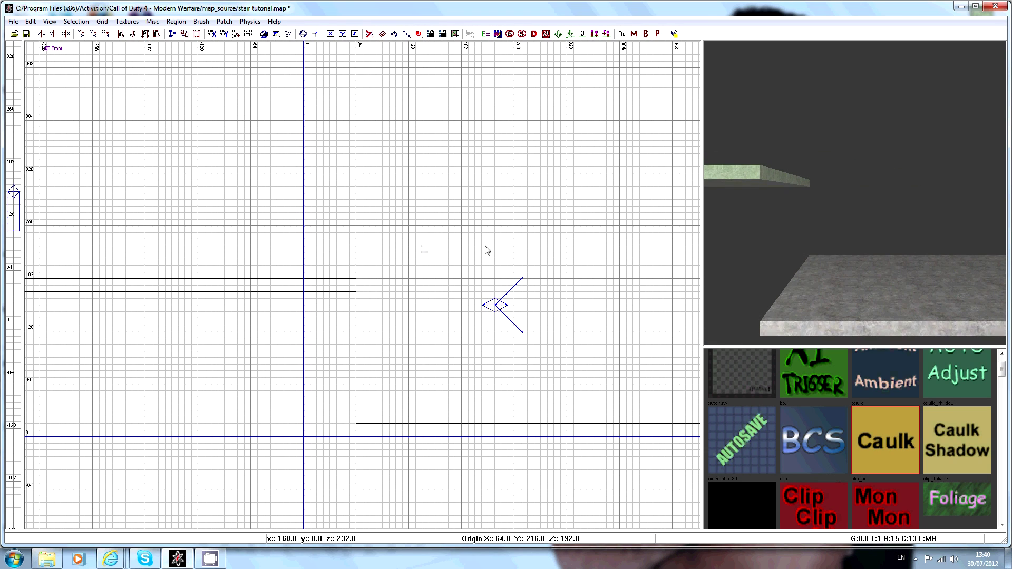
shift+click(846, 296)
shift+click(749, 179)
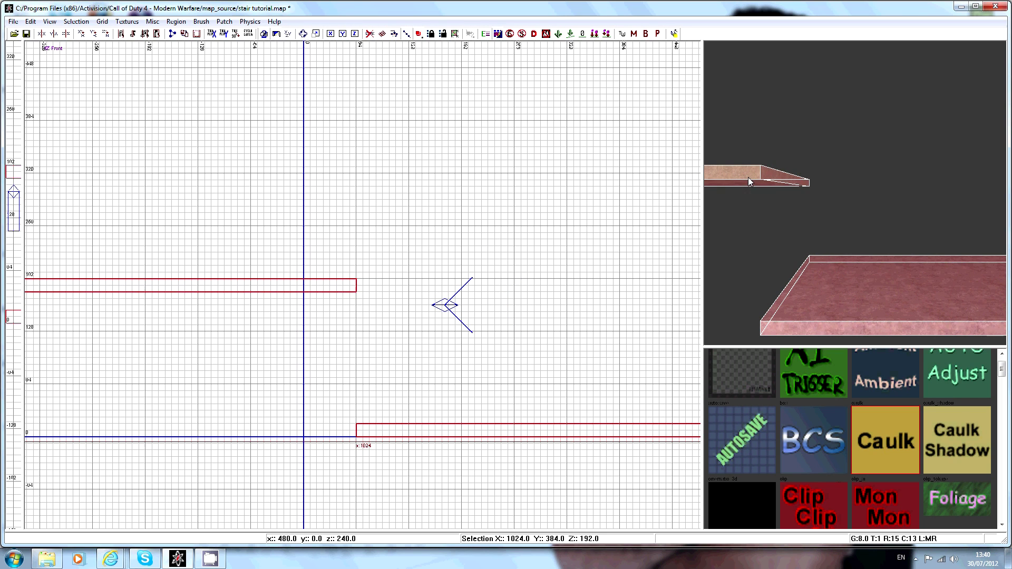
key(Escape)
right_drag(409, 327, 406, 339)
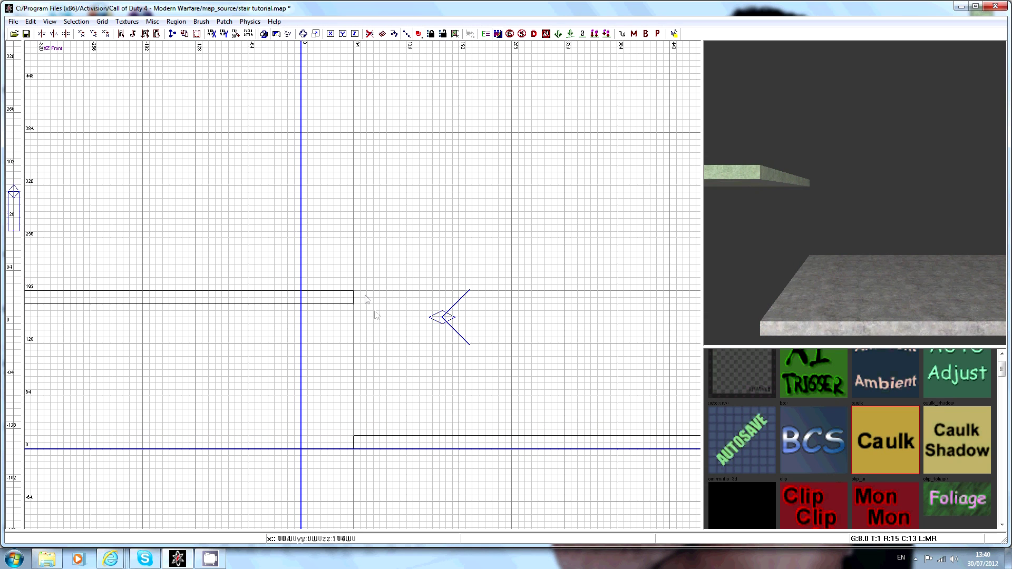
- Create a 16 × 16 unit caulk brush against the upper platform's end, narrowed to 8 units wide at Y 208
drag(356, 303, 371, 308)
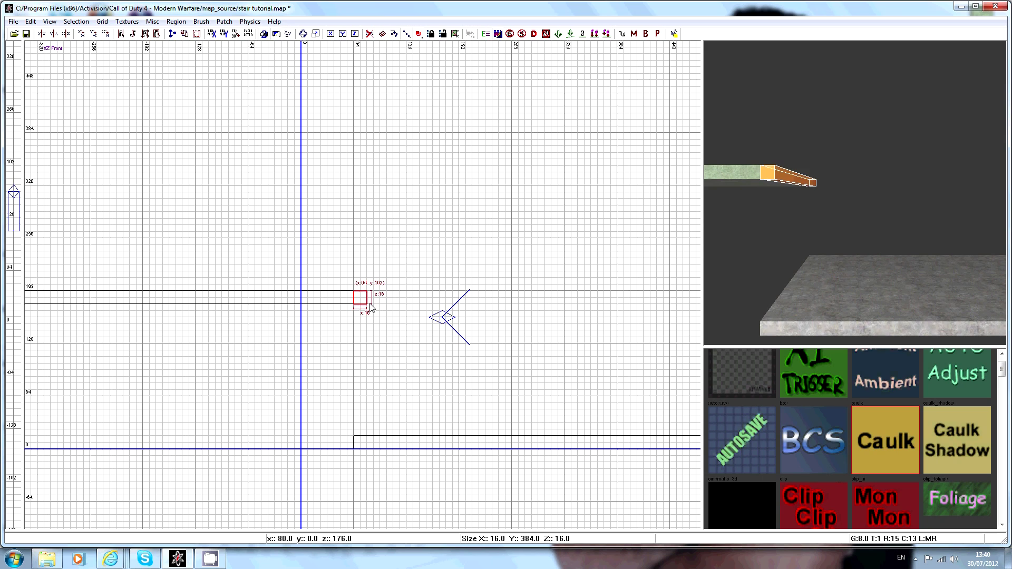
key(ctrl+Tab)
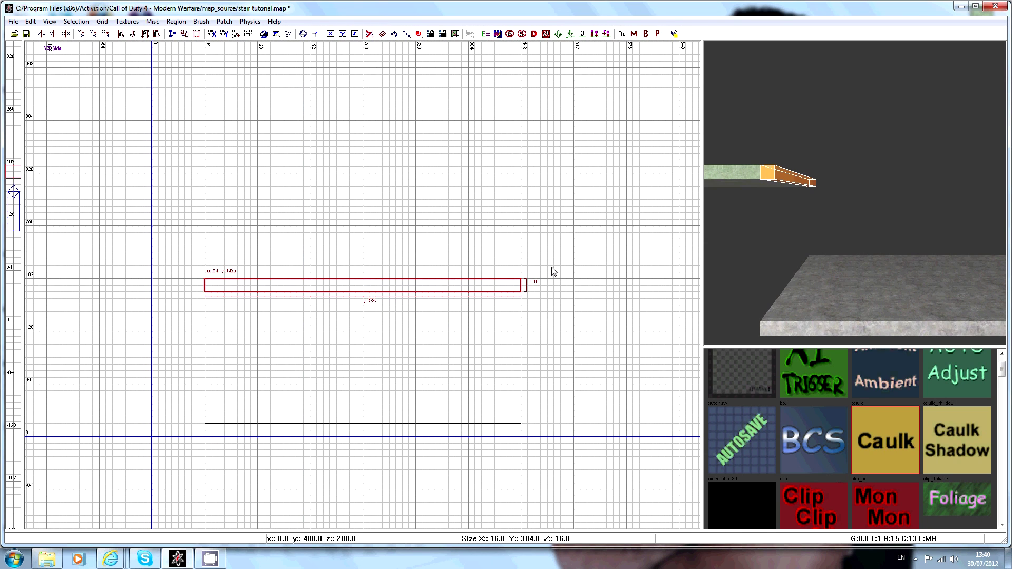
mouse_move(552, 272)
mouse_down()
mouse_move(211, 293)
mouse_move(326, 289)
mouse_up()
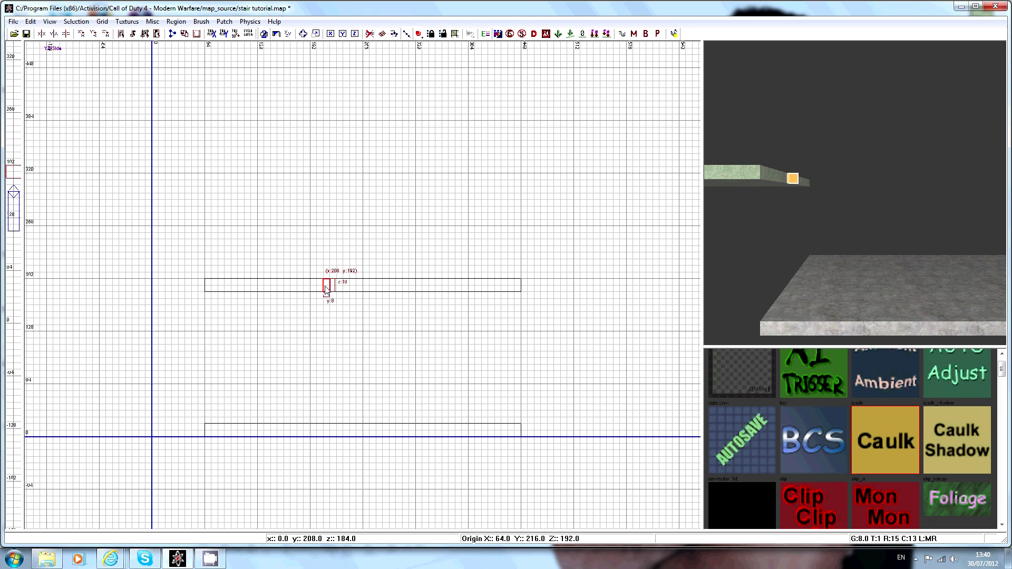
- Slant the small brush down from the upper platform to the lower floor as a stringer, 160 units long and 176 high
key(ctrl+Tab)
key(ctrl+Tab)
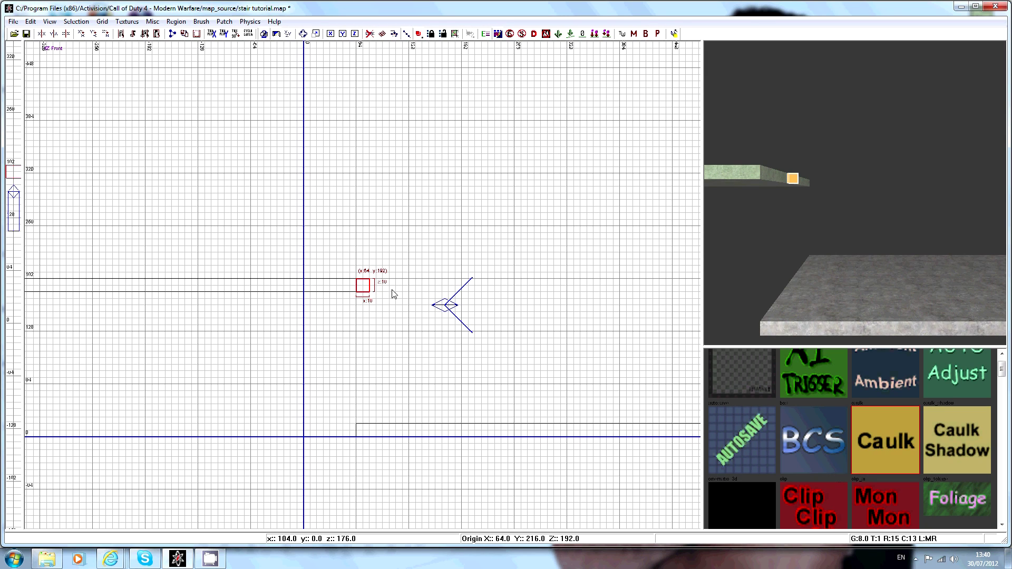
drag(391, 288, 507, 417)
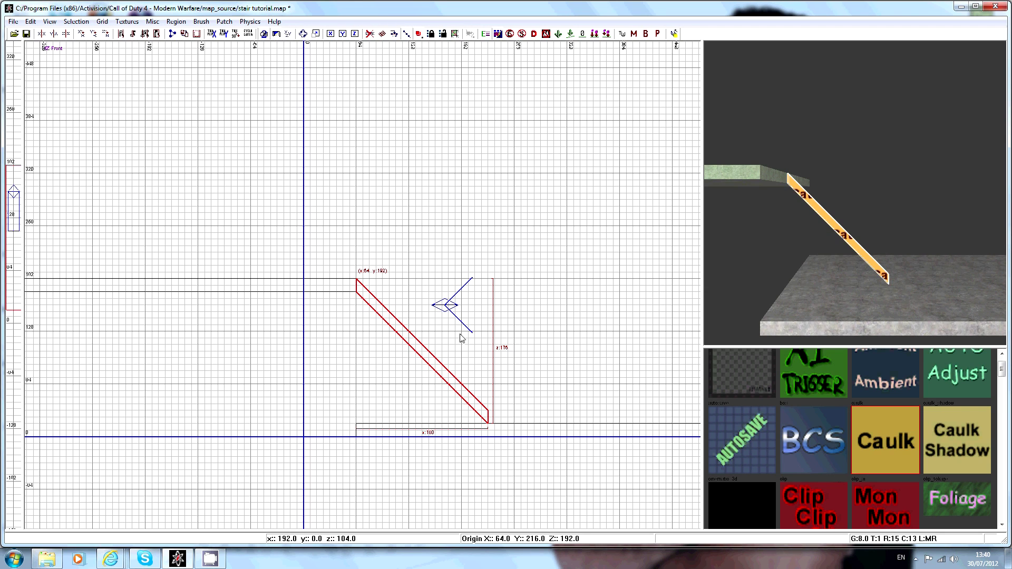
- Duplicate the slanted stringer and place the copy parallel to it, starting at Y 312
key(ctrl+Tab)
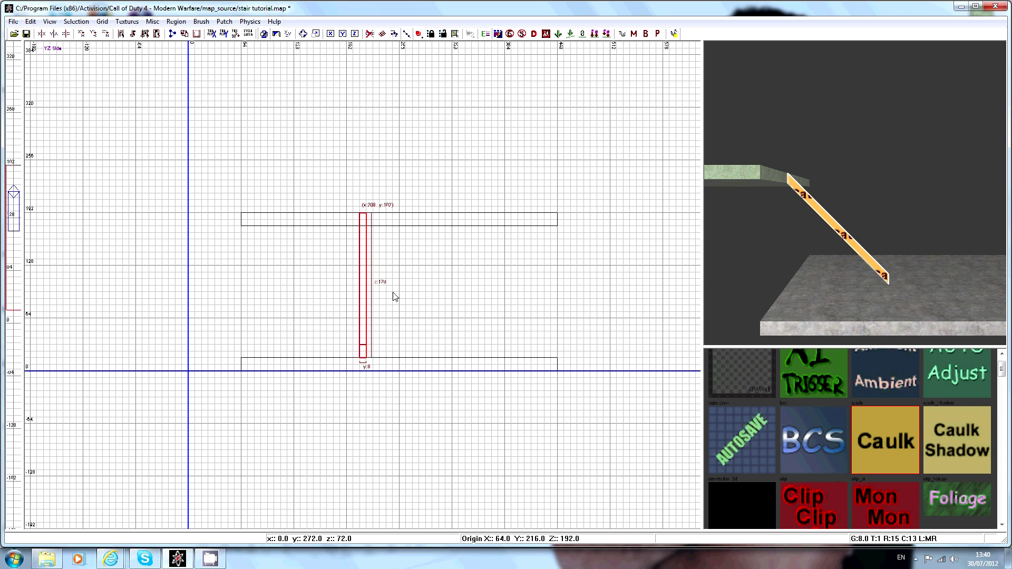
mouse_move(381, 278)
mouse_down()
mouse_move(371, 291)
mouse_move(447, 283)
mouse_up()
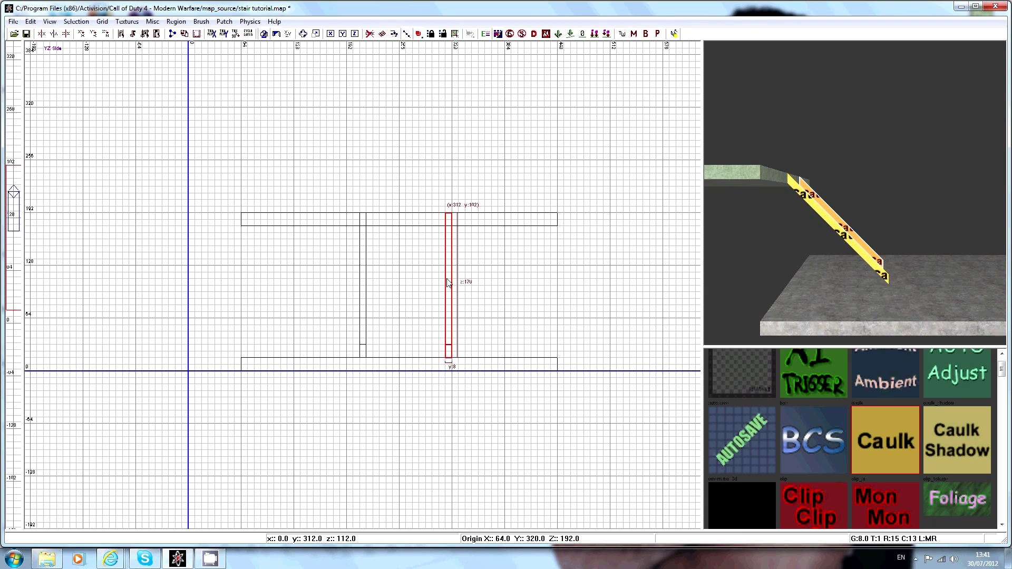
key(Escape)
- Add an ally ac130 AR actor entity to the map as a scale reference for the stairs
key(Right)
key(Up)
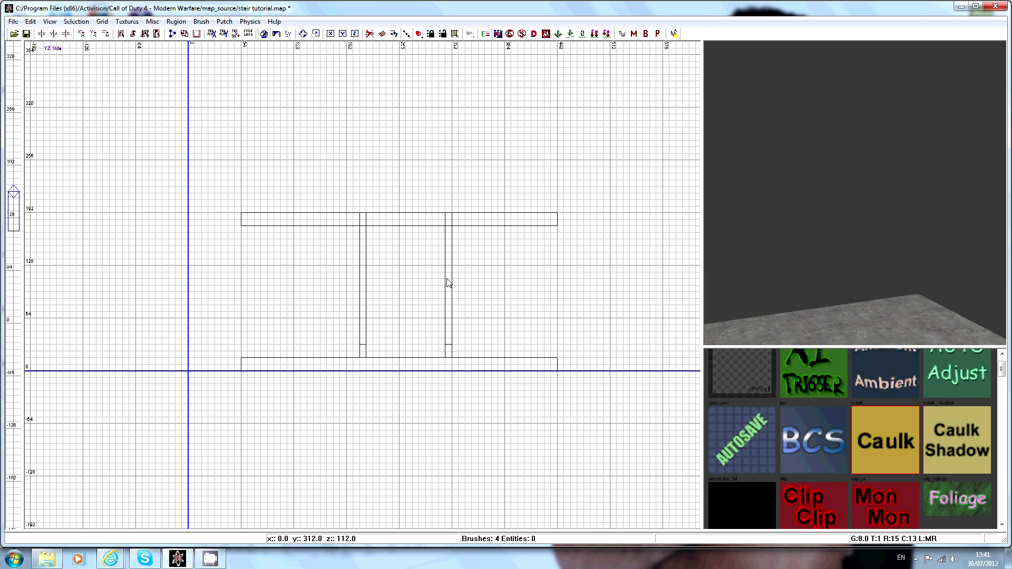
key(Left)
key(Right)
key(Down)
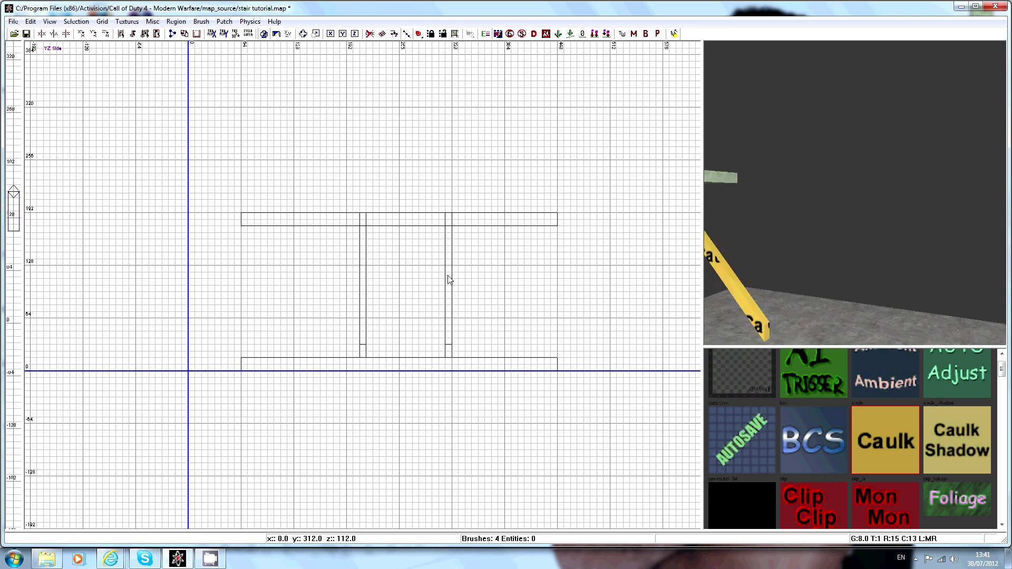
key(Left)
key(Right)
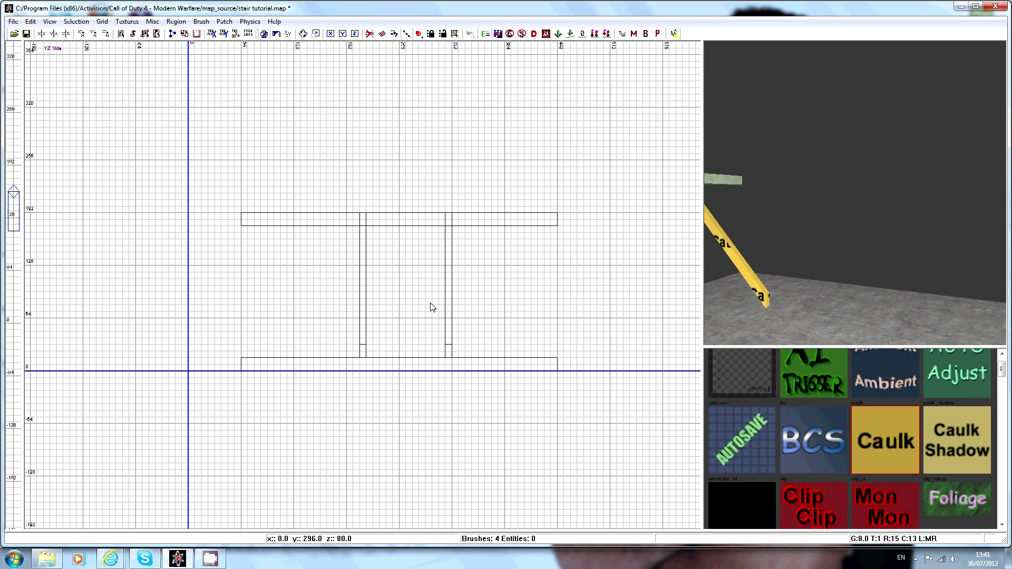
right_click(432, 307)
mouse_move(477, 157)
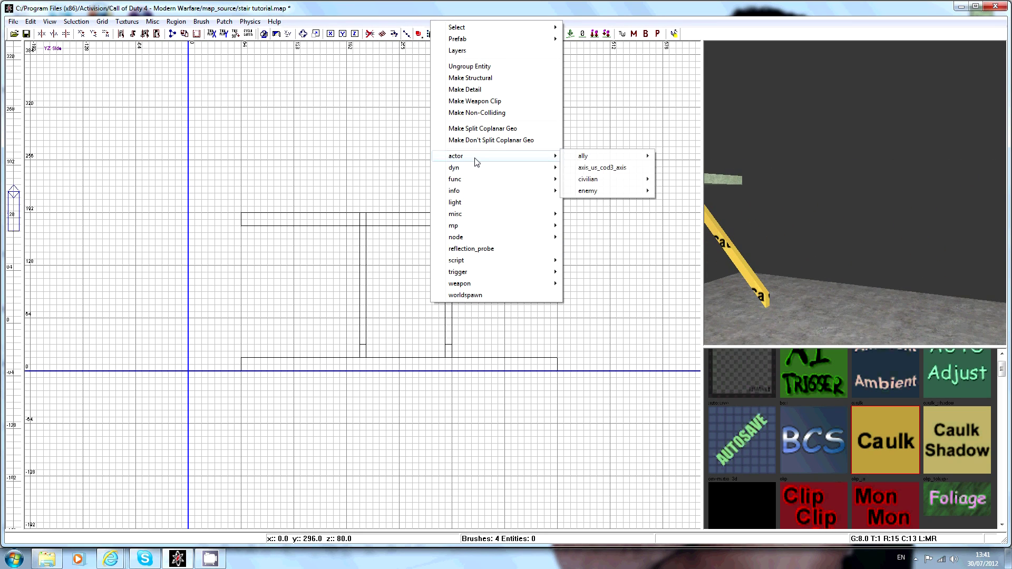
mouse_move(584, 157)
mouse_move(680, 156)
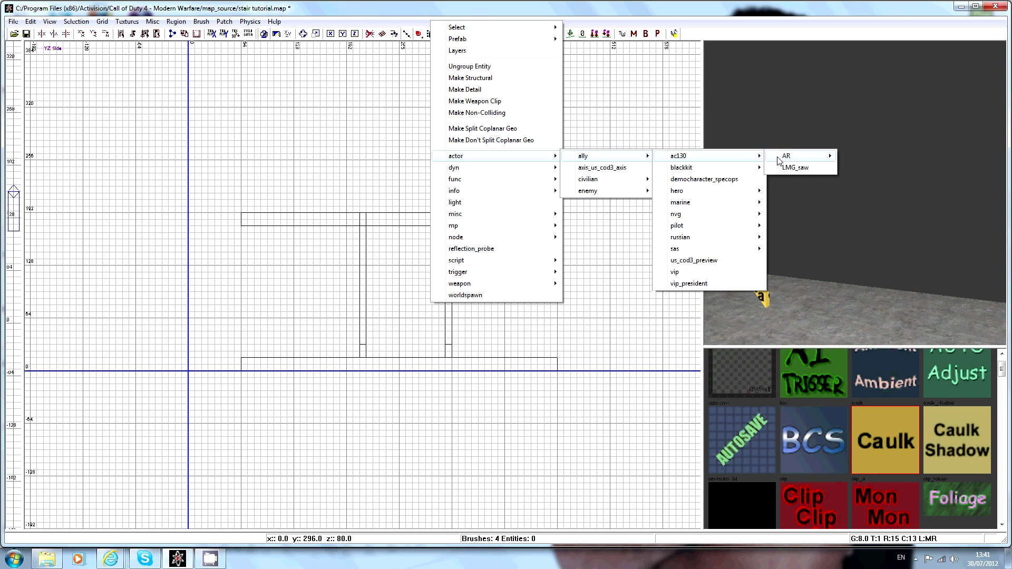
mouse_move(812, 161)
click(866, 156)
- Place the actor on the floor at the foot of the stairs, centred between the stringers and facing them
drag(458, 273, 415, 323)
key(ctrl+Tab)
drag(371, 292, 498, 336)
key(r)
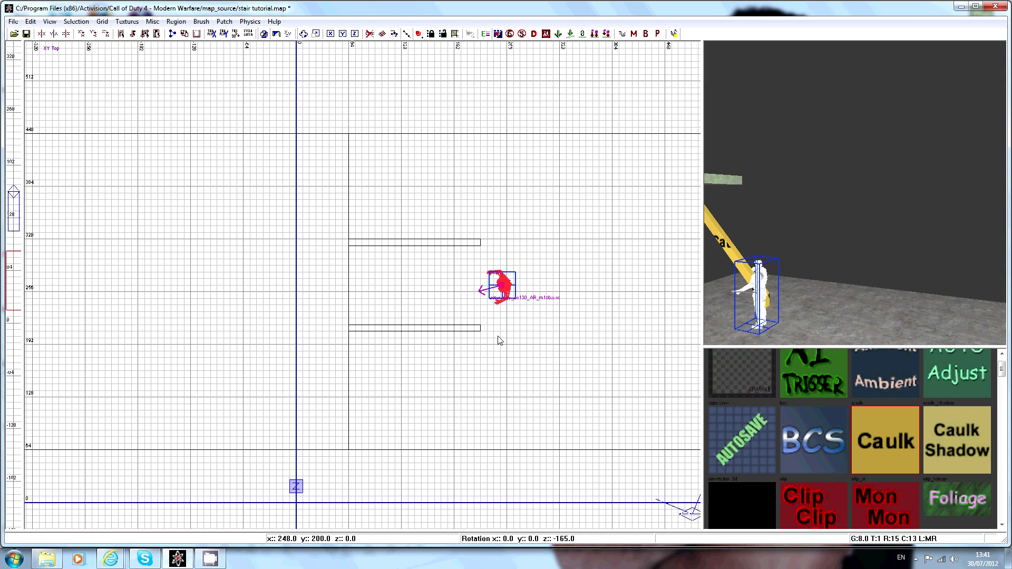
drag(509, 291, 498, 293)
key(Escape)
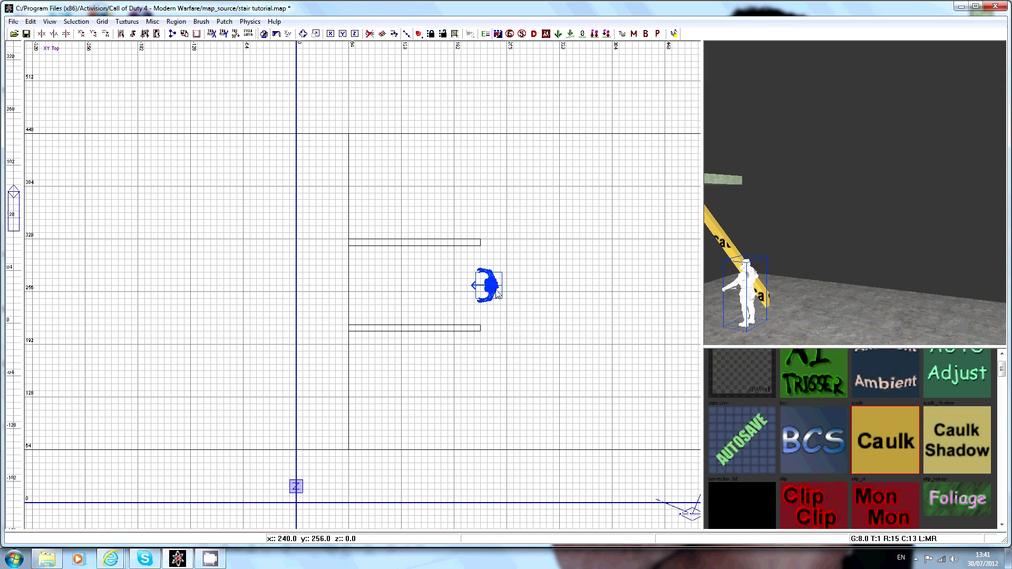
- Draw a tread brush 24 by 96 units between the two stringers and thin it to 4 units high on grid 4
key(Left)
key(Up)
key(Right)
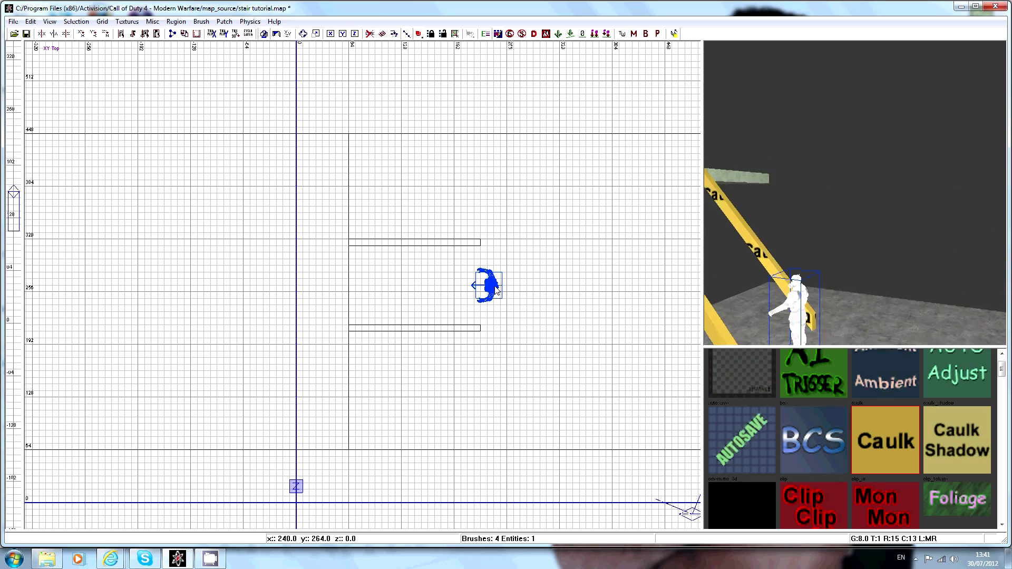
key(Down)
scroll(491, 268, down, 1)
scroll(491, 267, up, 2)
right_drag(496, 282, 440, 290)
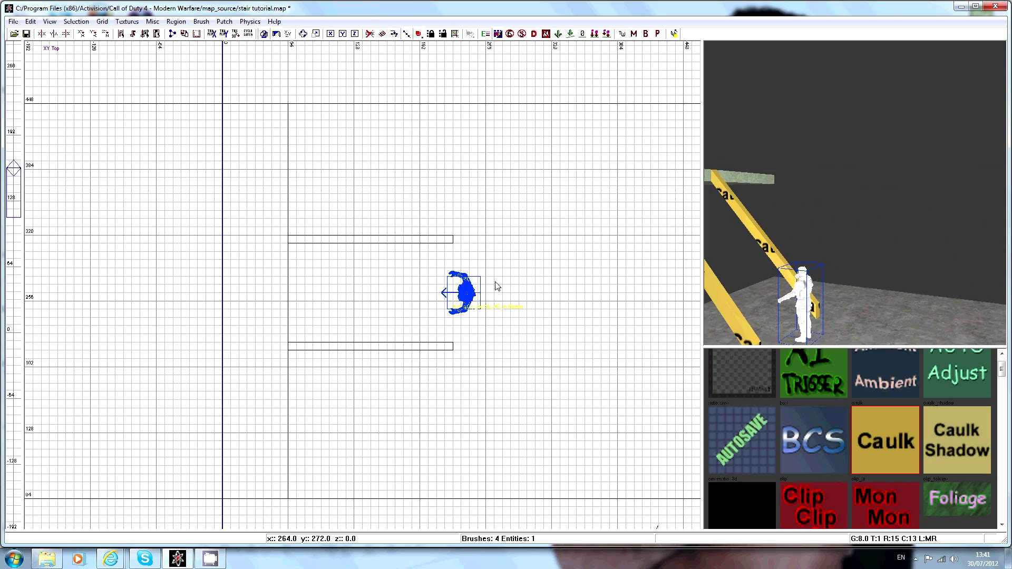
key(ctrl+Tab)
right_drag(260, 311, 458, 242)
key(ctrl+Tab)
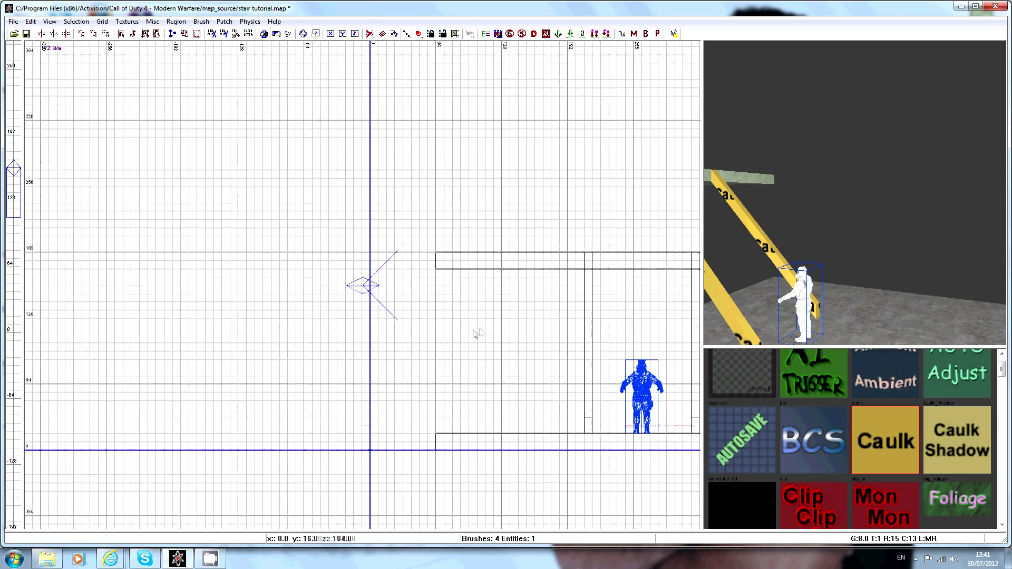
right_drag(485, 337, 308, 338)
drag(416, 430, 517, 438)
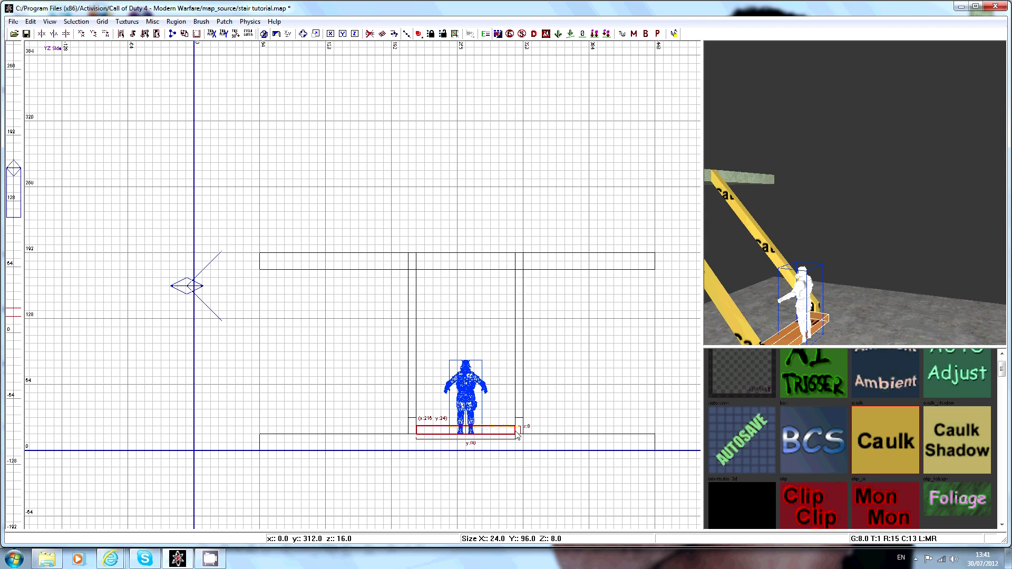
key(3)
drag(491, 399, 491, 406)
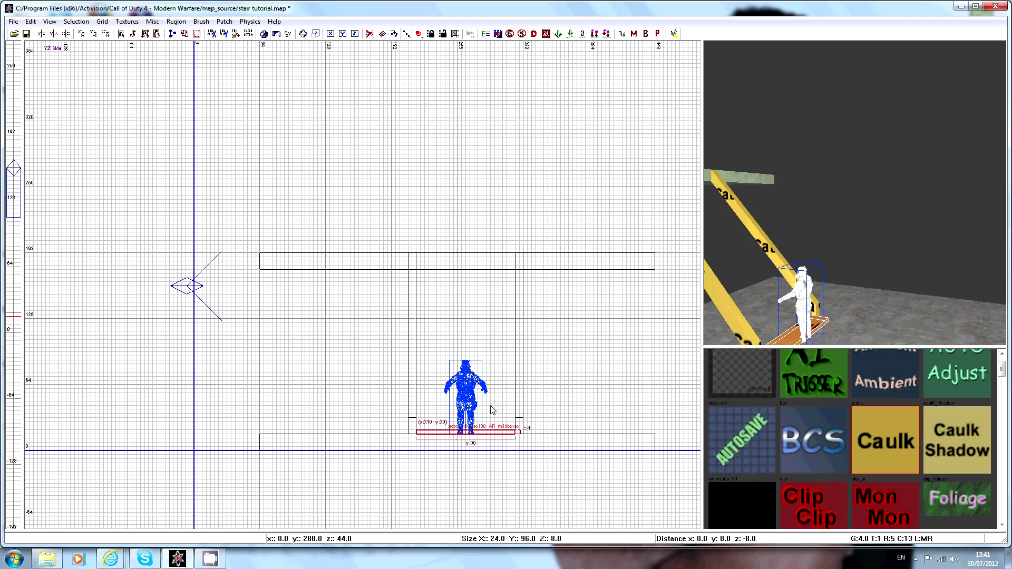
- Move the tread onto the lower end of the stringers at X 218, Z 26, using grid size 2
key(ctrl+Tab)
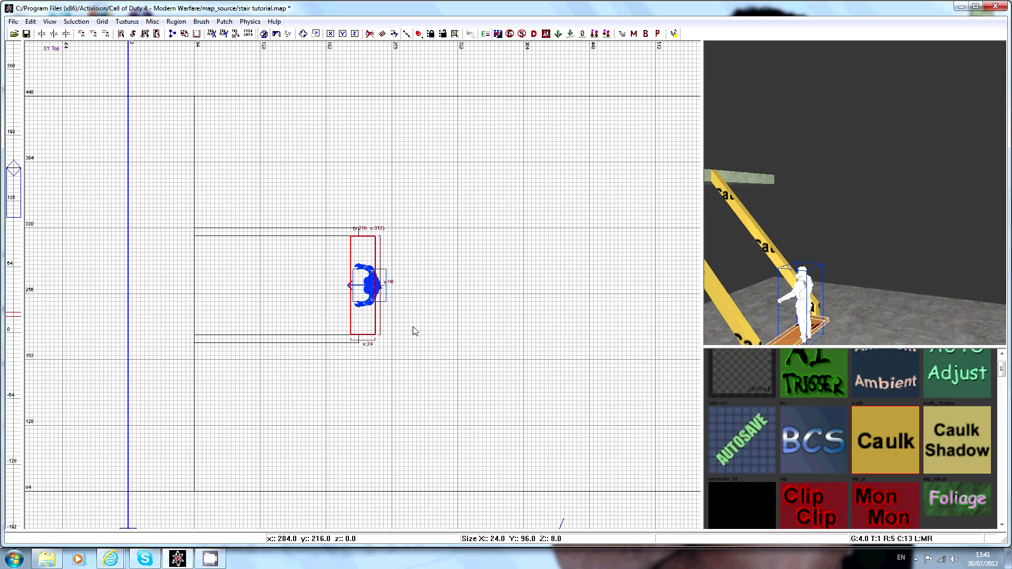
right_drag(412, 327, 452, 334)
key(ctrl+Tab)
scroll(413, 324, up, 5)
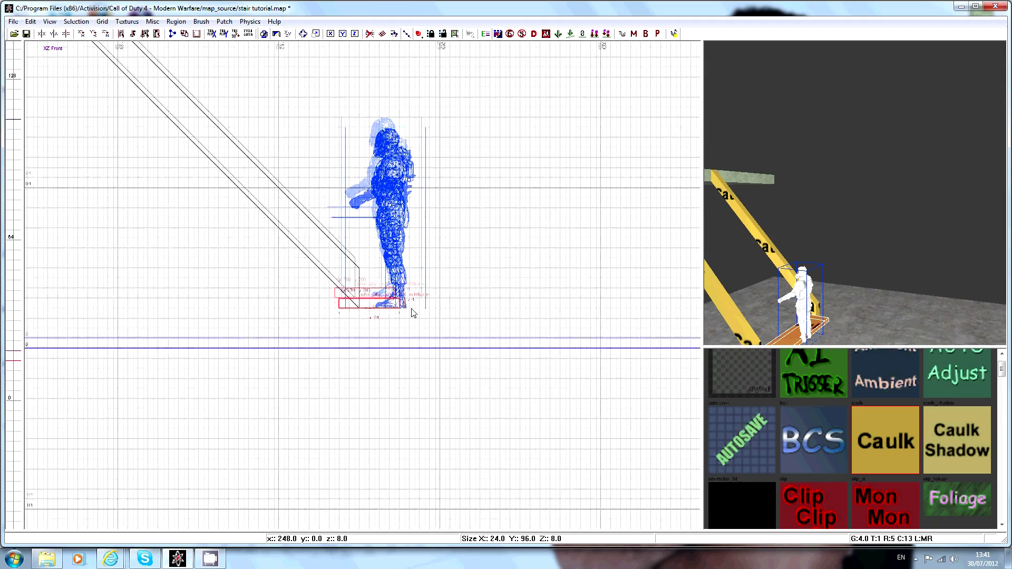
drag(385, 316, 385, 288)
key(bracketleft)
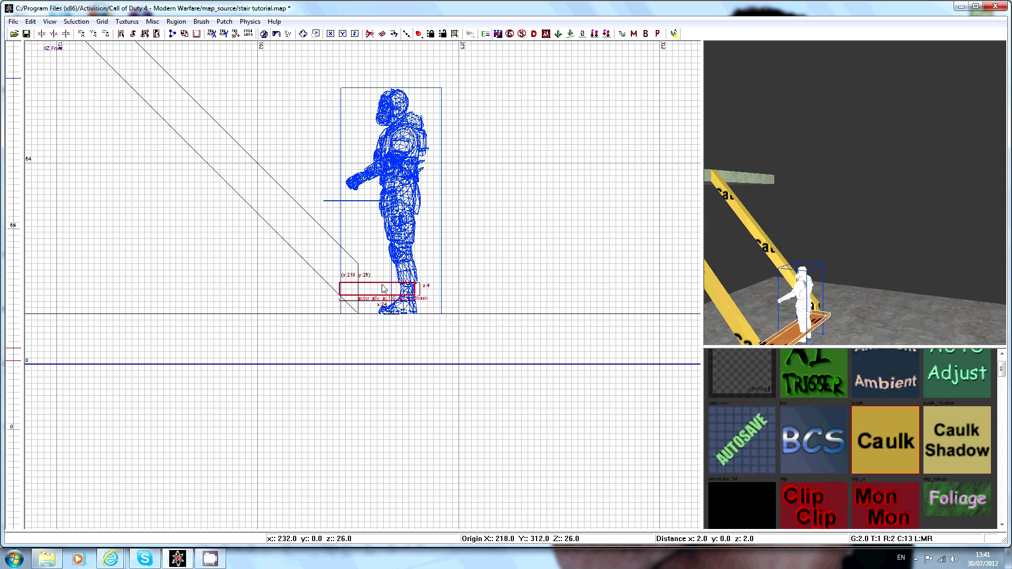
drag(382, 285, 382, 284)
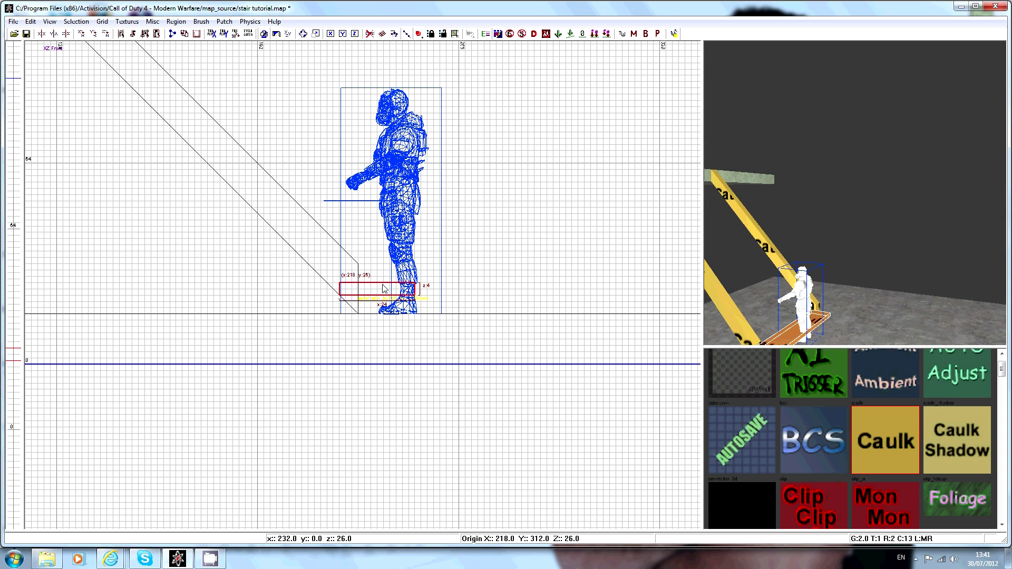
- Duplicate the tread six times up the stringers, spacing the copies 12 to 14 units apart in height
key(space)
drag(384, 302, 339, 252)
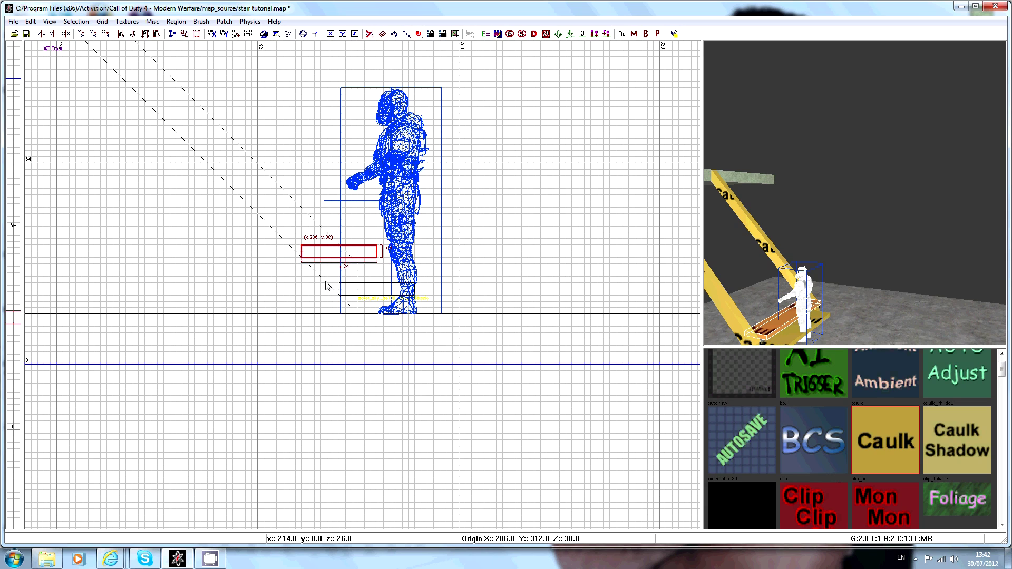
key(space)
drag(325, 255, 168, 89)
key(space)
key(space)
key(space)
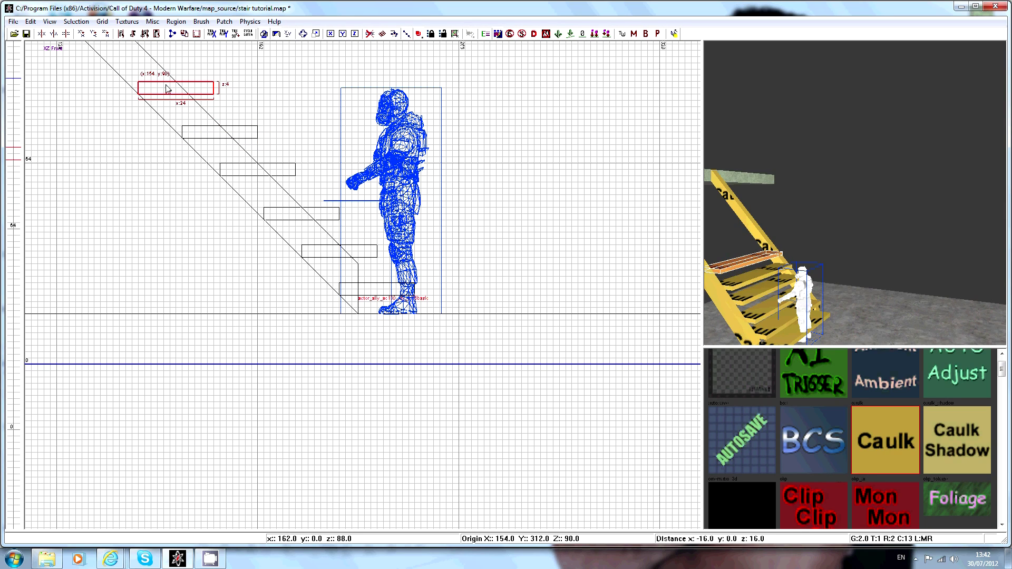
right_drag(168, 88, 300, 208)
key(space)
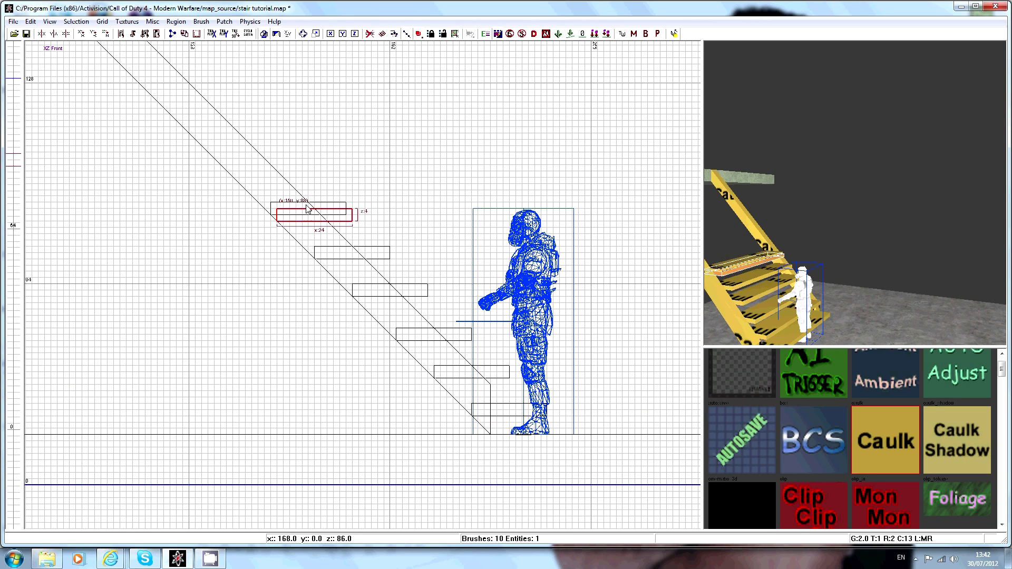
drag(308, 208, 264, 165)
key(Escape)
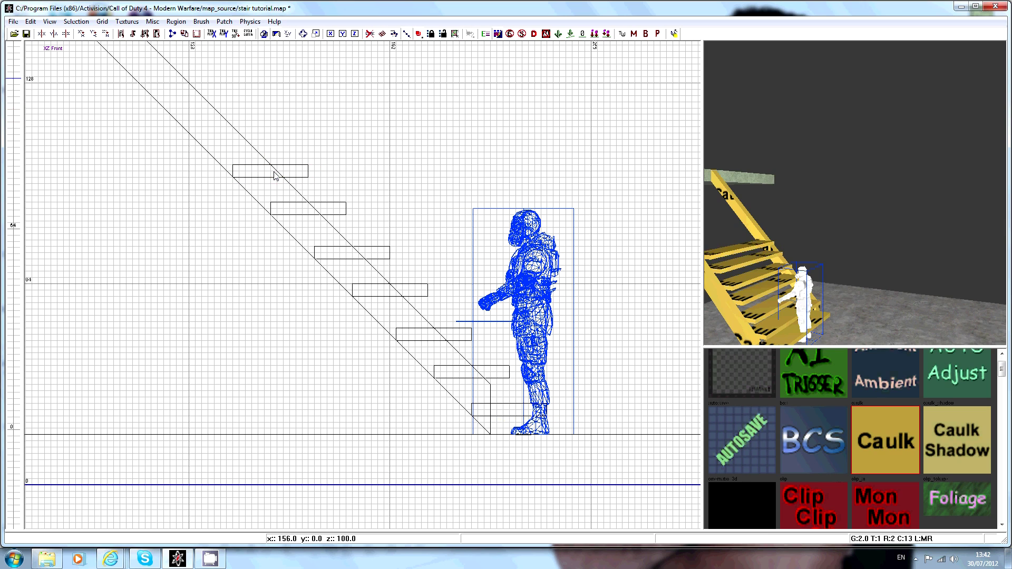
- Draw a 16 × 16 unit block at the stringers' foot, narrow it to 8 units and align it with the stringer at Y 208
right_drag(791, 226, 862, 340)
right_drag(500, 407, 500, 409)
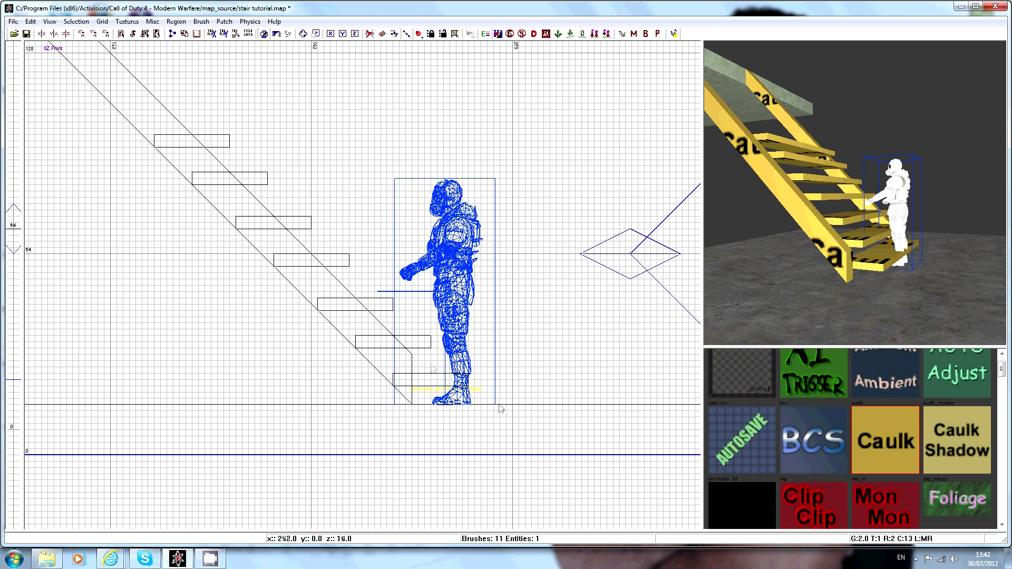
mouse_move(412, 355)
mouse_down()
mouse_move(448, 371)
mouse_move(463, 404)
mouse_up()
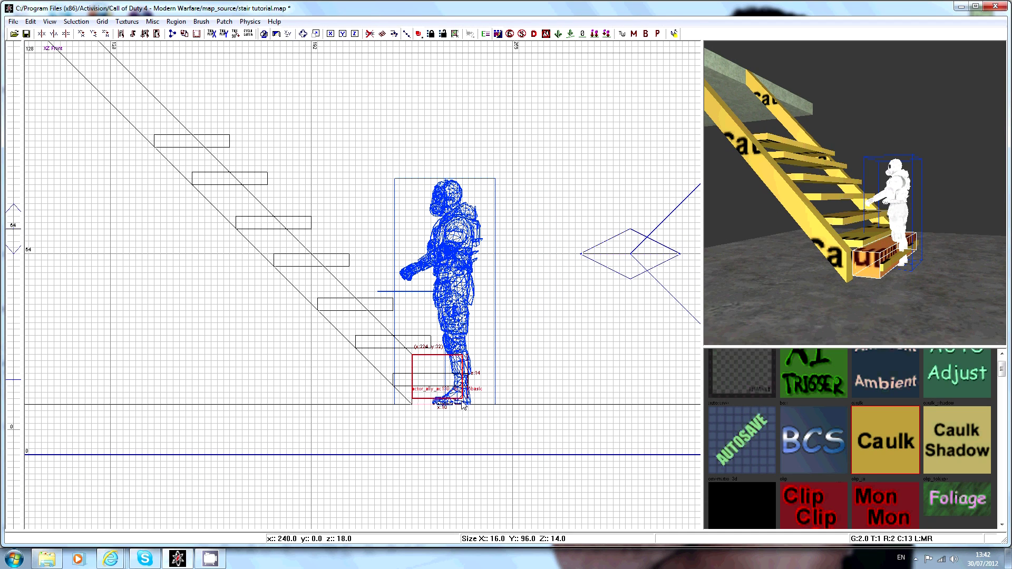
key(ctrl+Tab)
drag(526, 332, 297, 325)
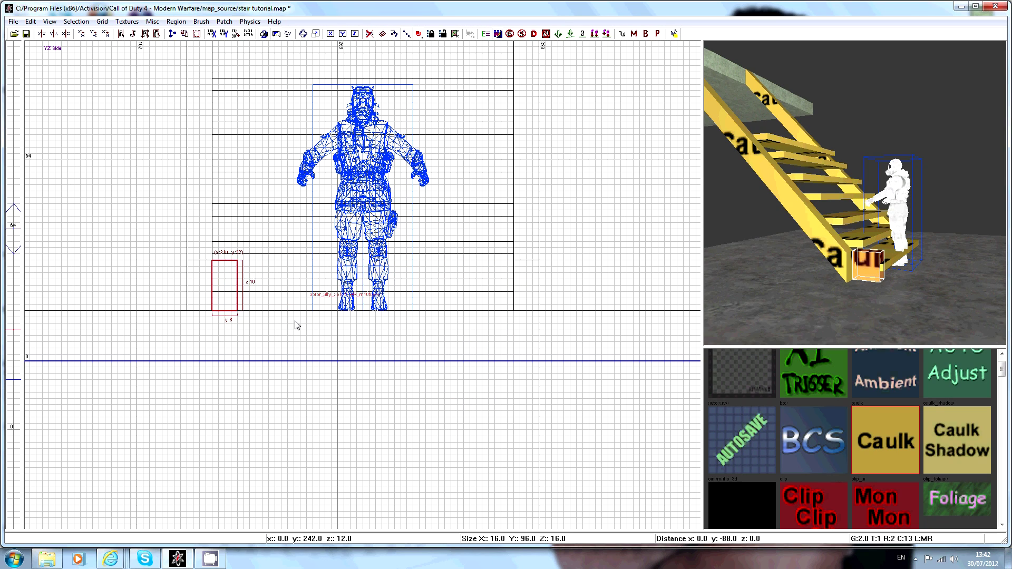
drag(229, 296, 205, 295)
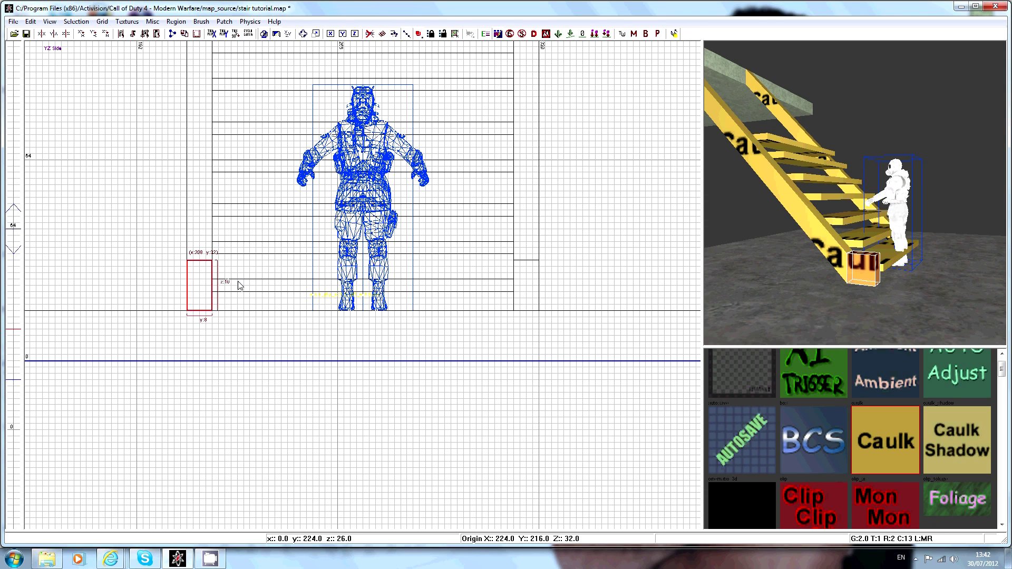
- Duplicate the foot block and place the copy at the foot of the opposite stringer
key(ctrl+Tab)
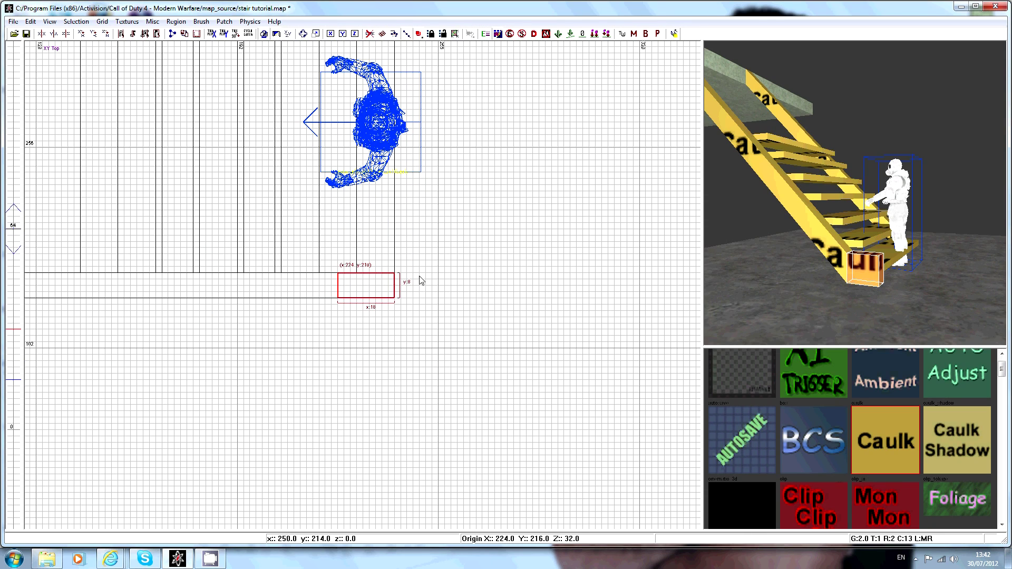
key(ctrl+Tab)
key(ctrl+Tab)
right_drag(388, 294, 340, 289)
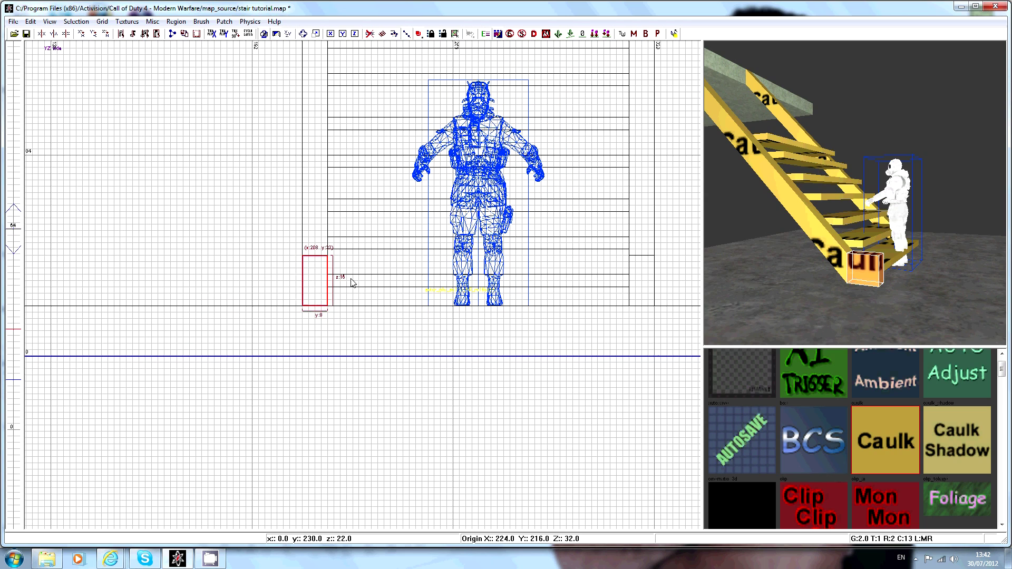
mouse_move(320, 290)
mouse_down()
mouse_move(647, 289)
mouse_move(643, 278)
mouse_up()
key(Escape)
- Examine the whole staircase, including both stringer feet and the treads, in the 3D view
key(Up)
key(Up)
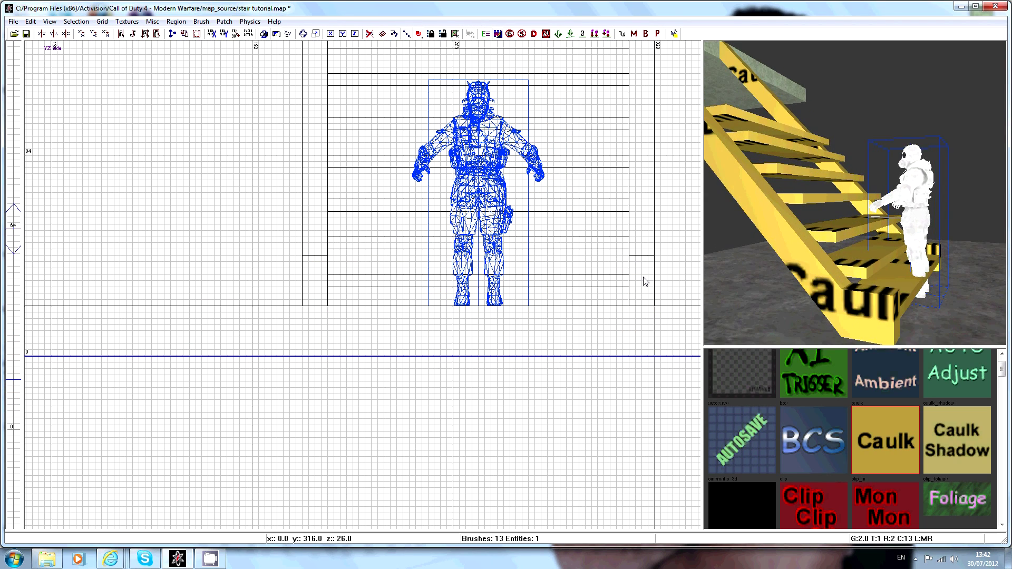
key(Left)
key(Down)
key(Down)
key(Down)
key(Left)
key(Left)
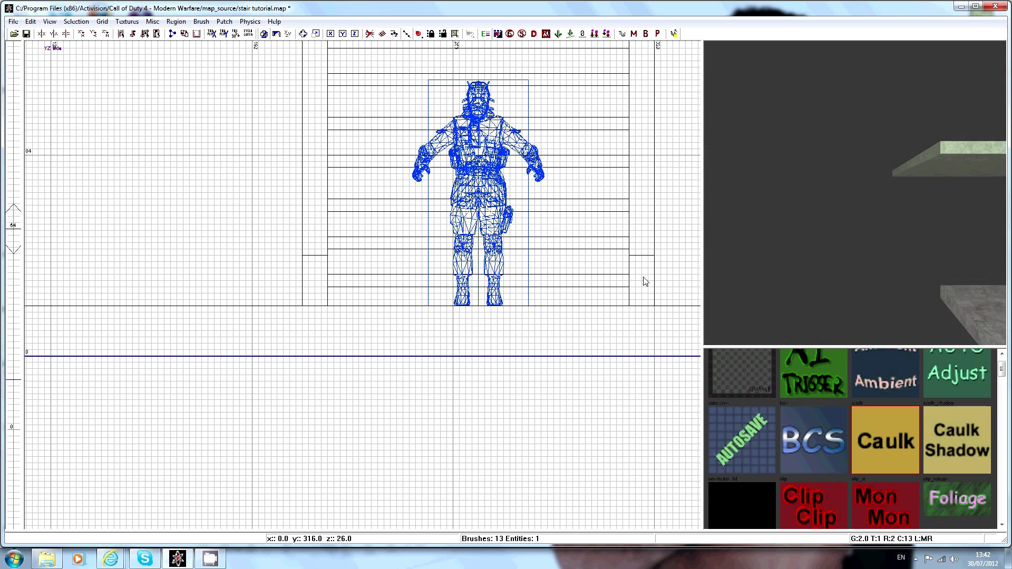
key(Right)
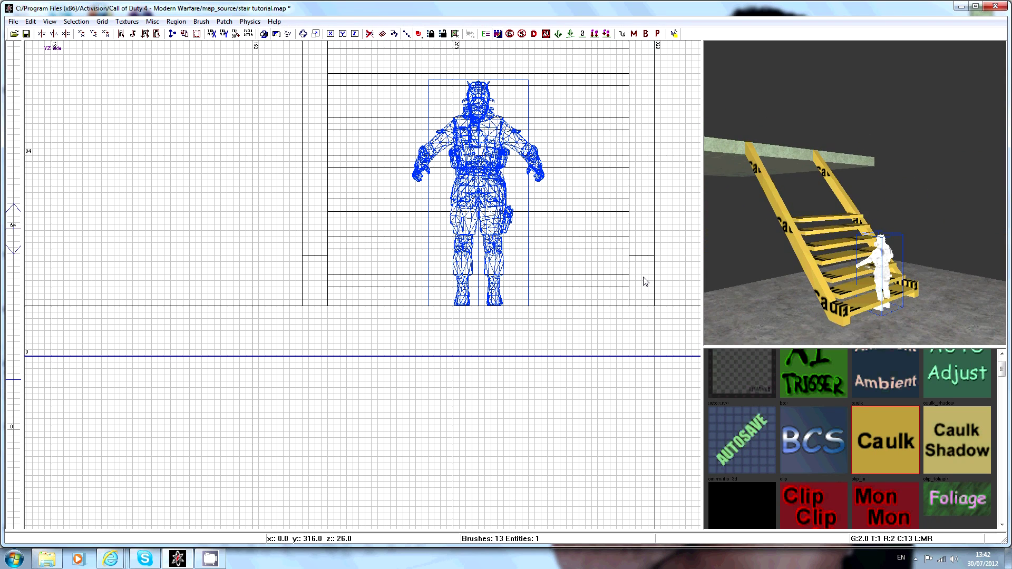
- Filter the textures to all usages with concrete surface type and apply me_brick_02 to both stringers and their foot blocks
shift+click(843, 318)
shift+click(824, 293)
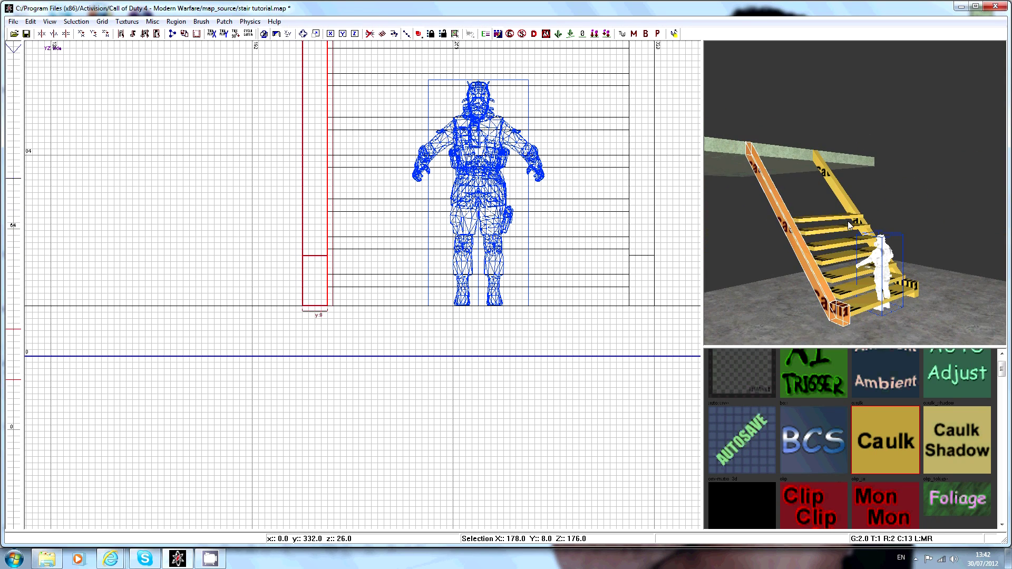
shift+click(847, 220)
click(127, 21)
mouse_move(142, 181)
click(258, 181)
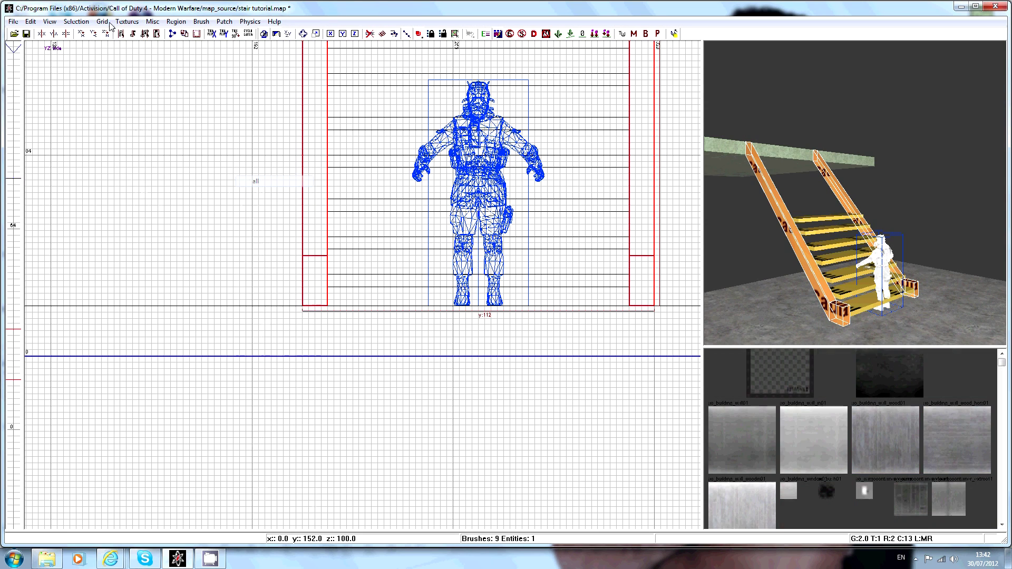
click(127, 21)
mouse_move(158, 204)
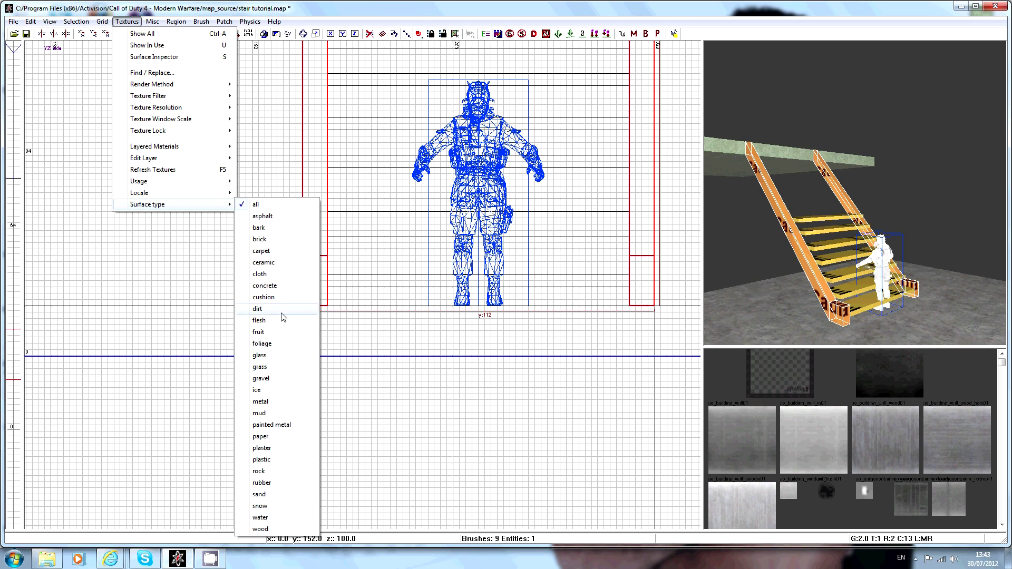
click(267, 287)
scroll(844, 417, down, 3)
scroll(846, 417, down, 6)
scroll(845, 417, down, 4)
click(841, 435)
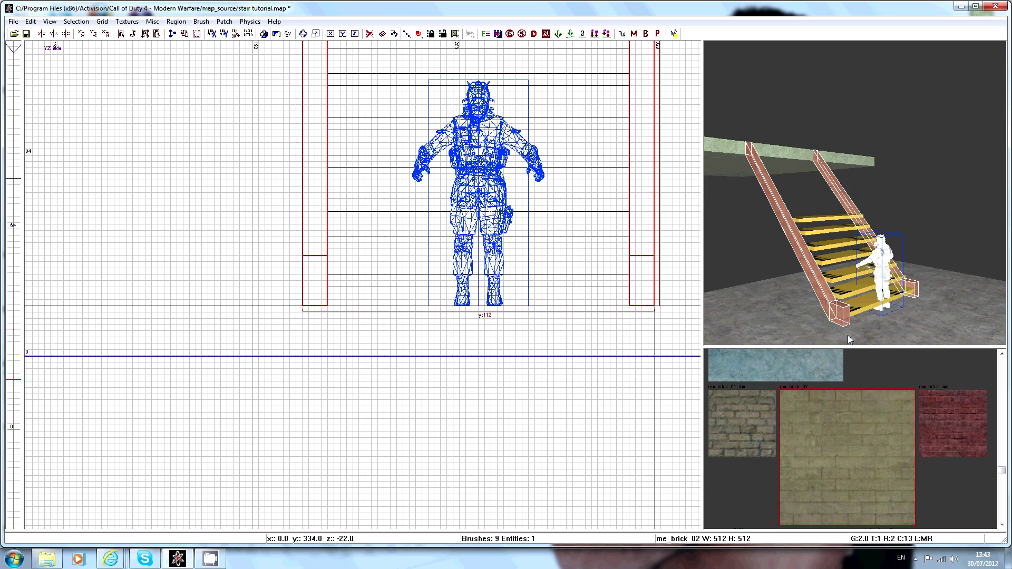
key(Escape)
- Apply the me_floor_concrete texture to all seven stair treads
shift+click(843, 307)
shift+click(840, 290)
shift+click(837, 270)
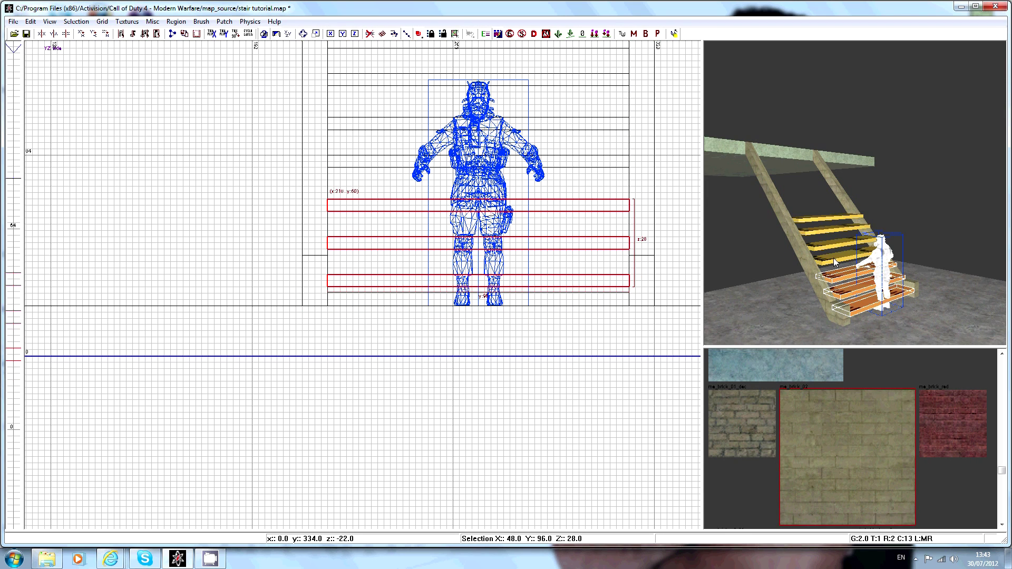
shift+click(833, 258)
shift+click(832, 244)
shift+click(830, 231)
shift+click(828, 217)
scroll(853, 400, down, 2)
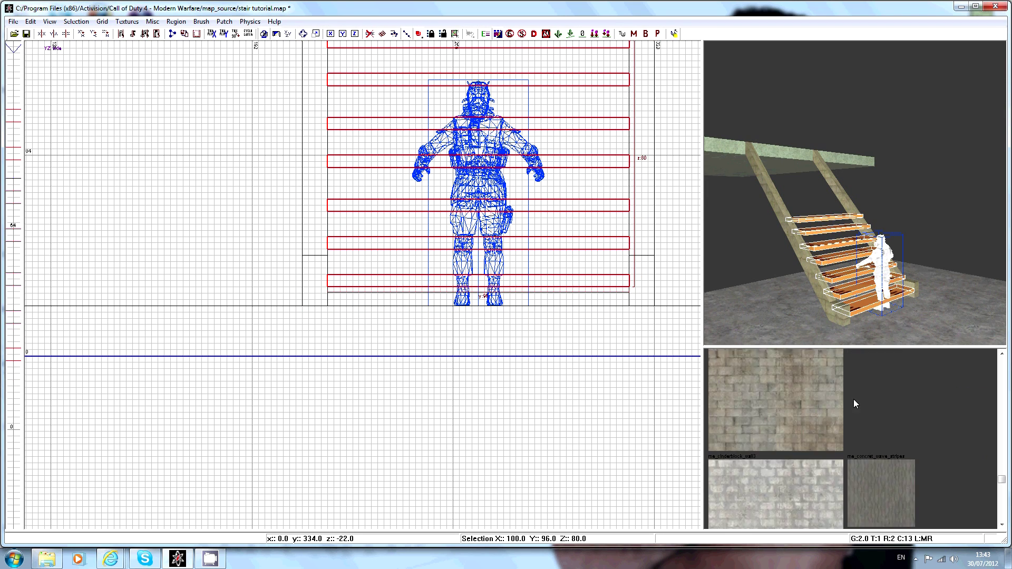
scroll(853, 399, down, 6)
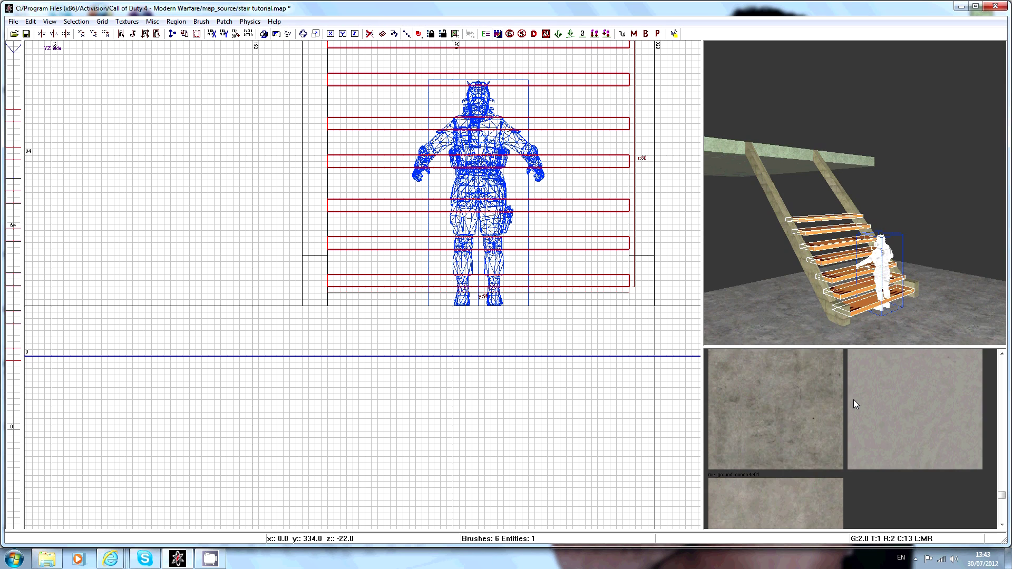
click(812, 412)
key(Escape)
- Delete the soldier actor model standing at the foot of the stairs
key(Left)
key(Down)
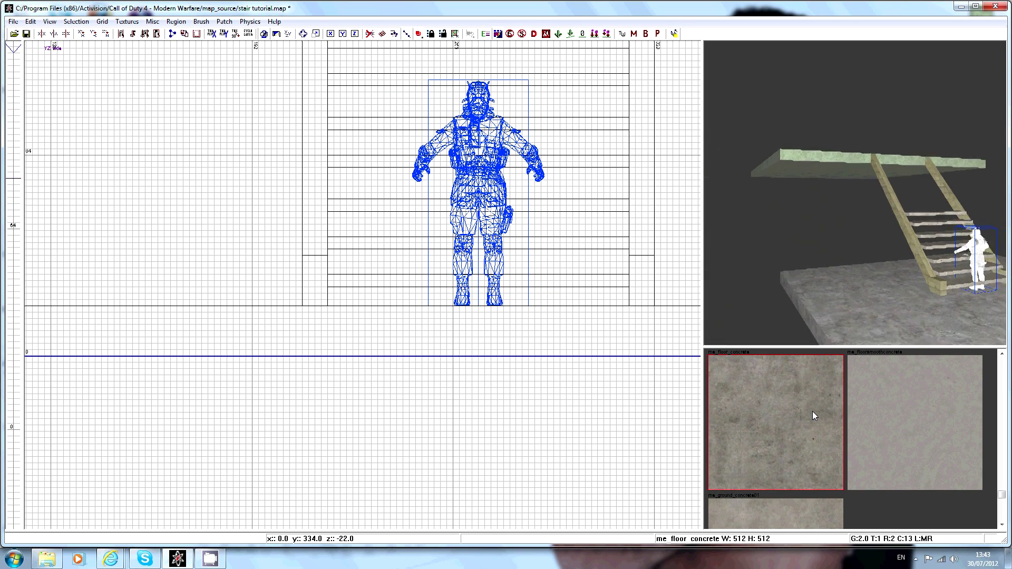
shift+click(857, 252)
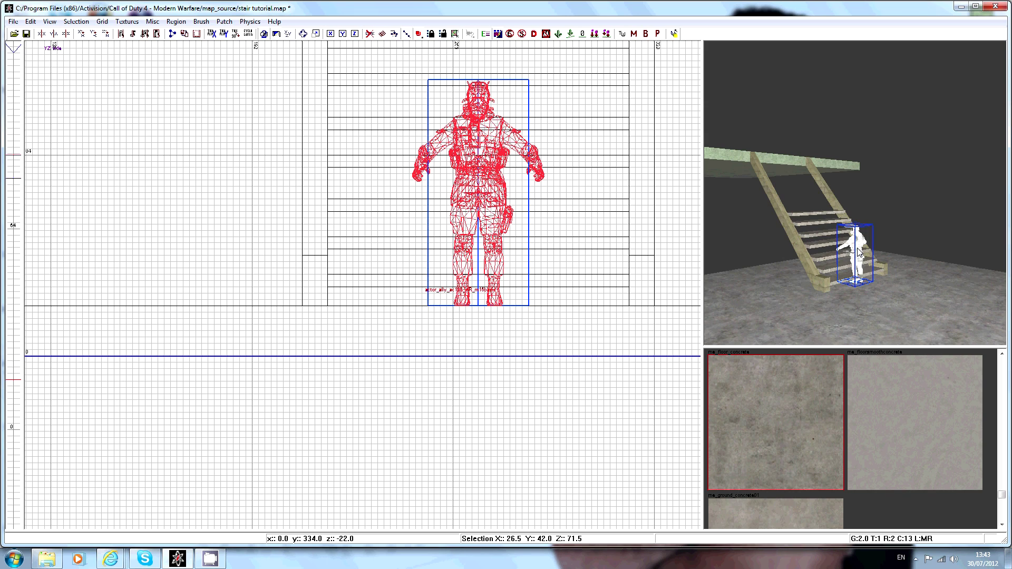
key(BackSpace)
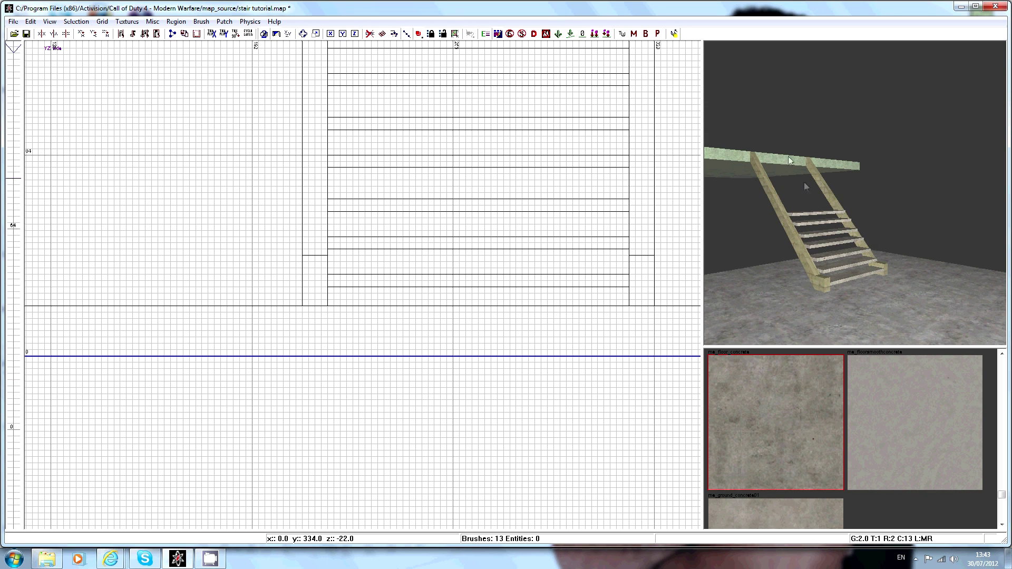
- Convert all seven stair treads to detail brushes
right_drag(787, 159, 788, 159)
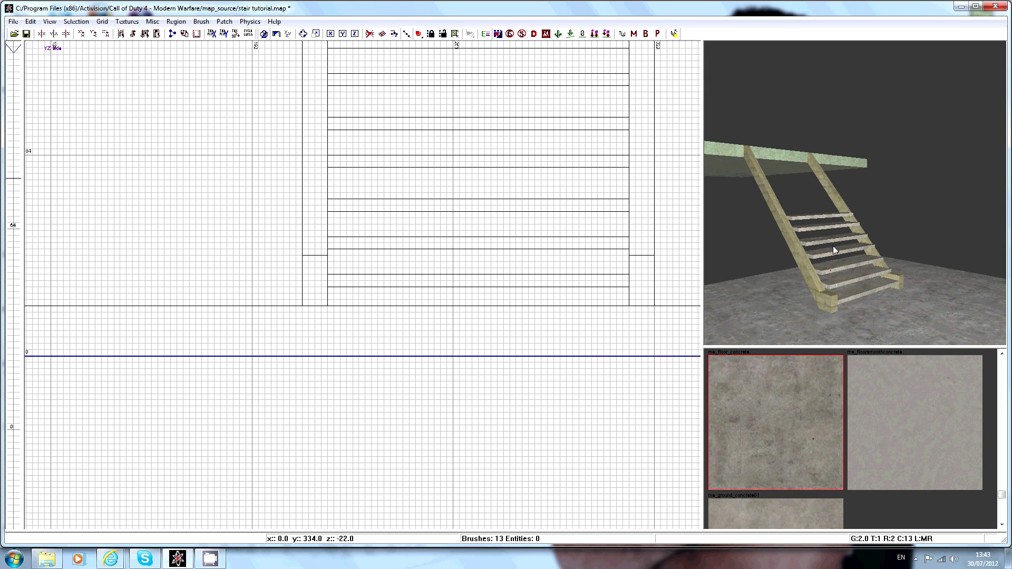
shift+drag(847, 296, 831, 239)
shift+click(827, 228)
shift+click(825, 217)
right_drag(484, 178, 467, 294)
right_click(462, 288)
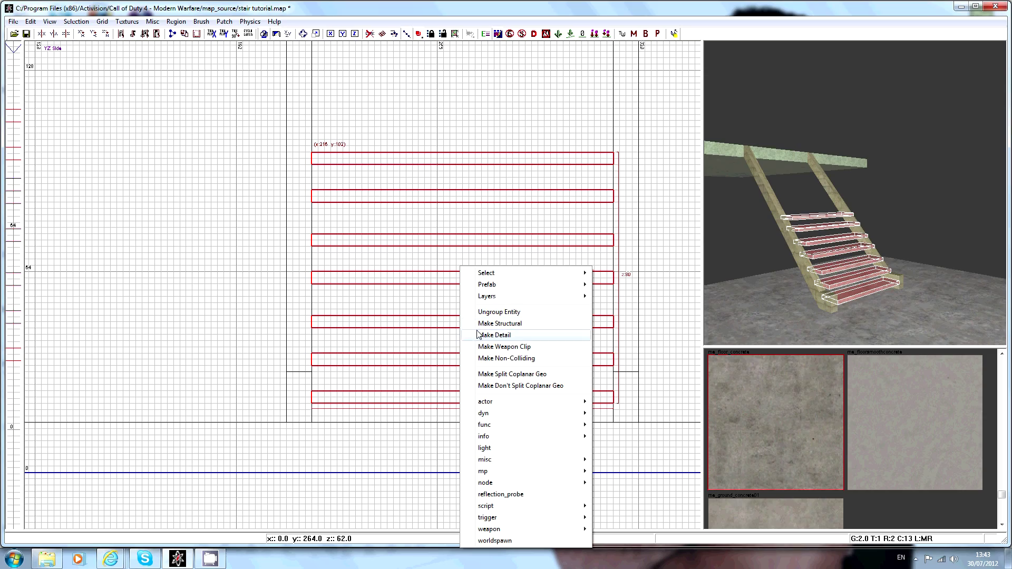
click(496, 336)
key(Escape)
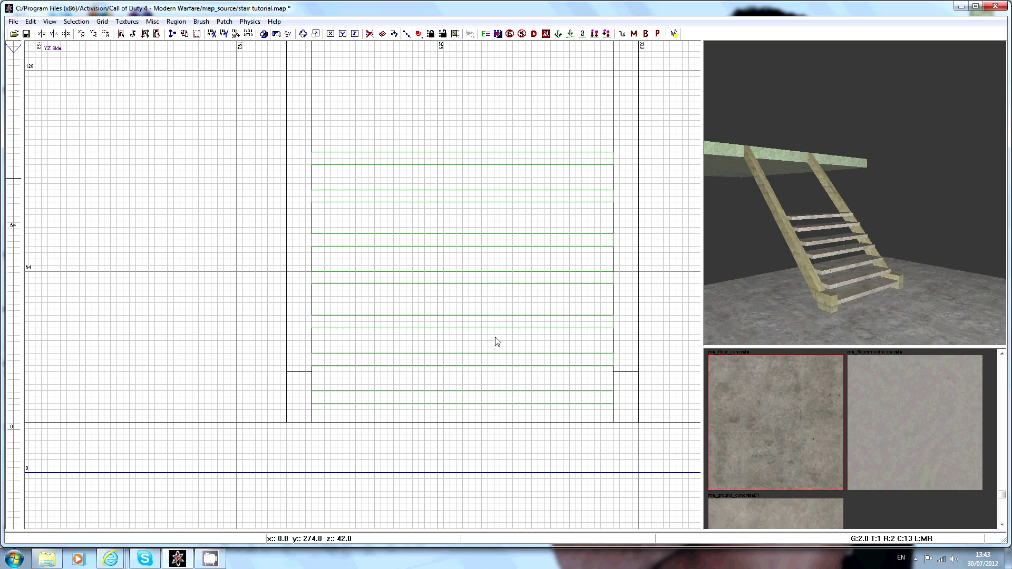
- Show the whole map layout in the top view and set the grid size to 8
key(Down)
scroll(494, 321, down, 1)
key(ctrl+Tab)
scroll(492, 320, down, 7)
scroll(492, 319, down, 1)
right_drag(412, 254, 490, 319)
right_drag(414, 258, 414, 259)
key(])
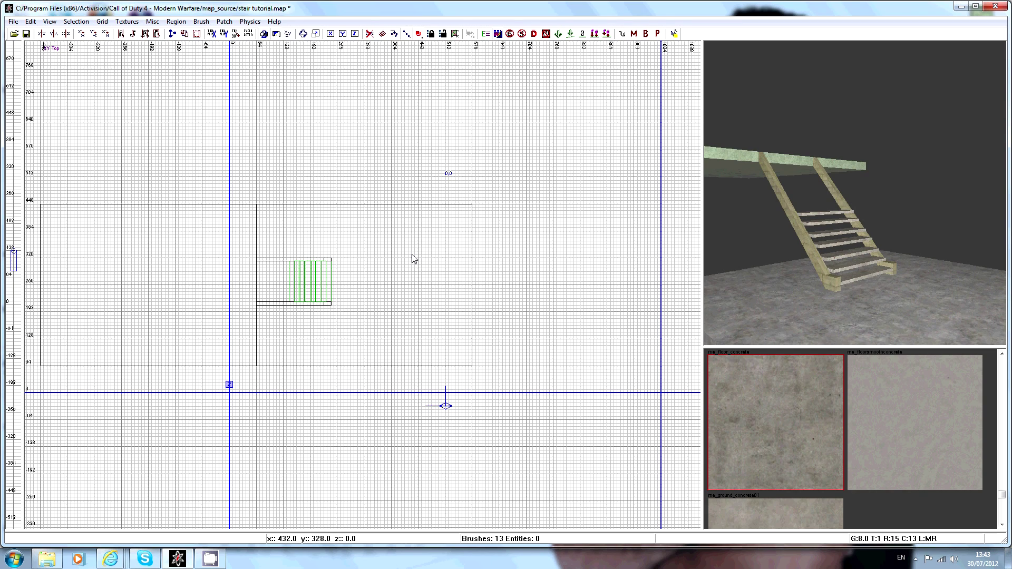